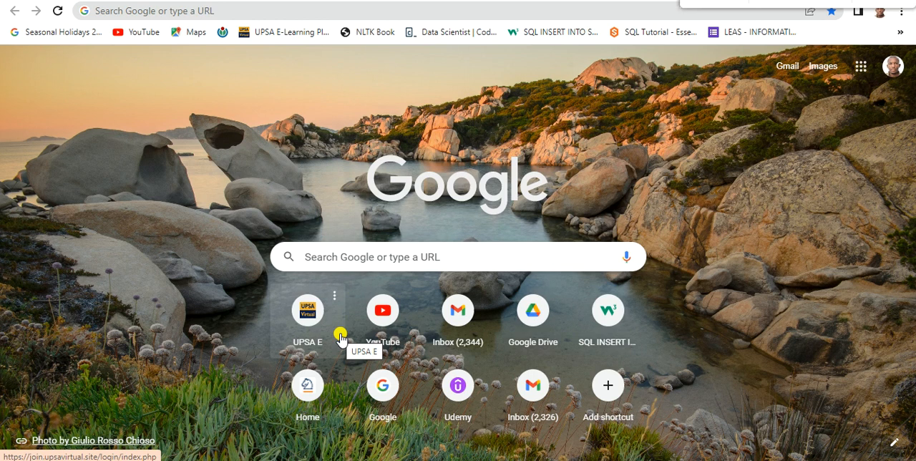
Step: Search Google for "mysql community server" and open the Download MySQL Community Server result
{"action": "left_click", "coordinate": [342, 260]}
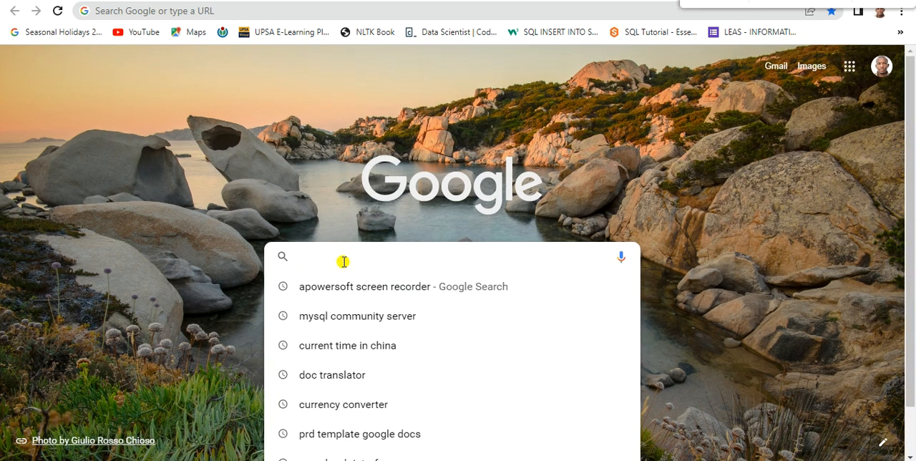
{"action": "left_click", "coordinate": [348, 315]}
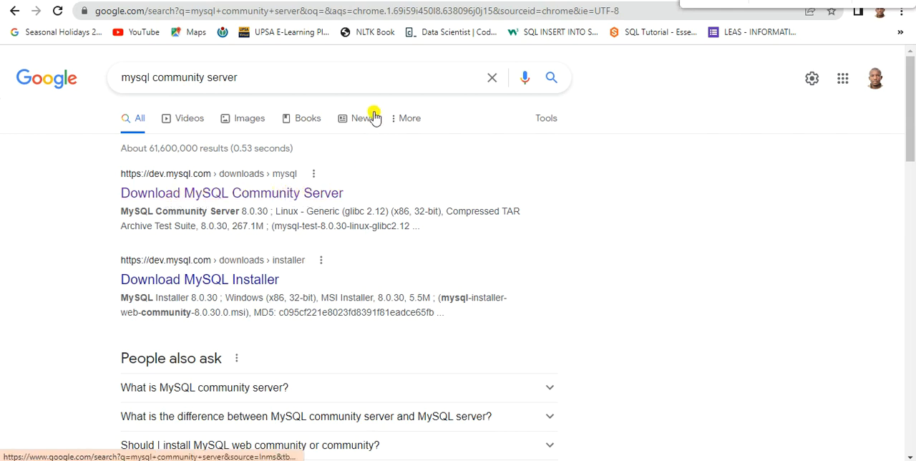
{"action": "left_click", "coordinate": [242, 193]}
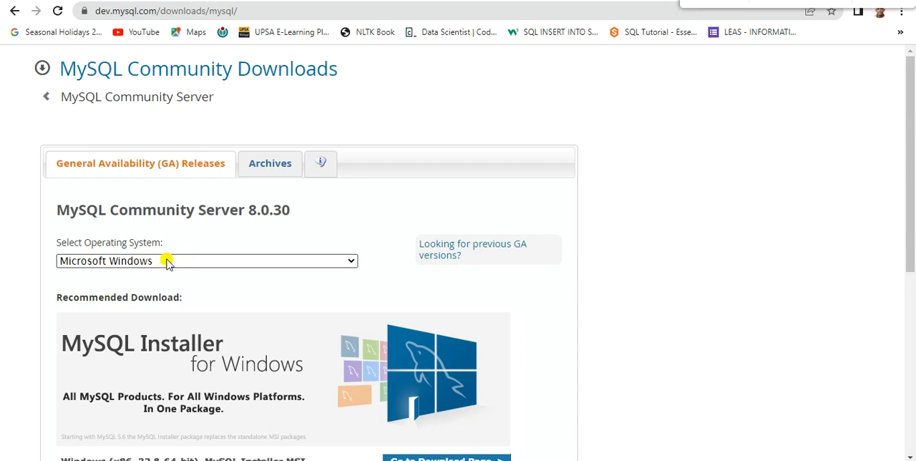
Step: Choose Microsoft Windows as operating system and download the 448.3M MySQL Installer 8.0.30 MSI without logging in
{"action": "left_click", "coordinate": [351, 260]}
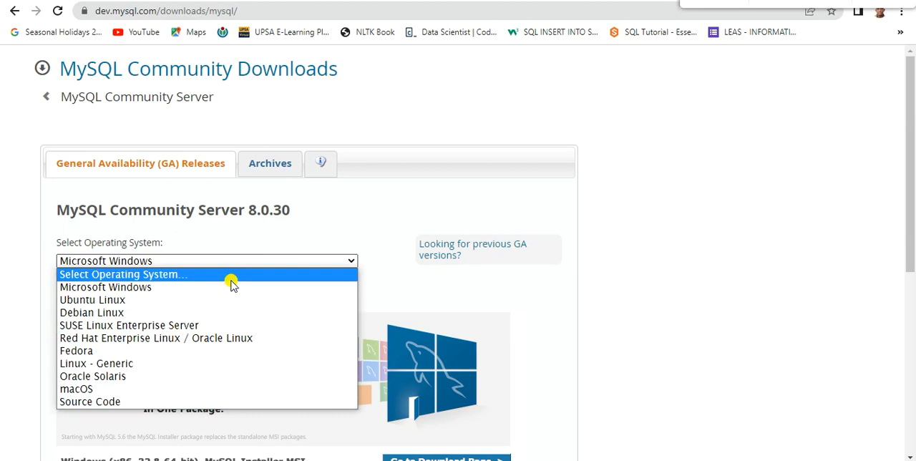
{"action": "left_click", "coordinate": [290, 286]}
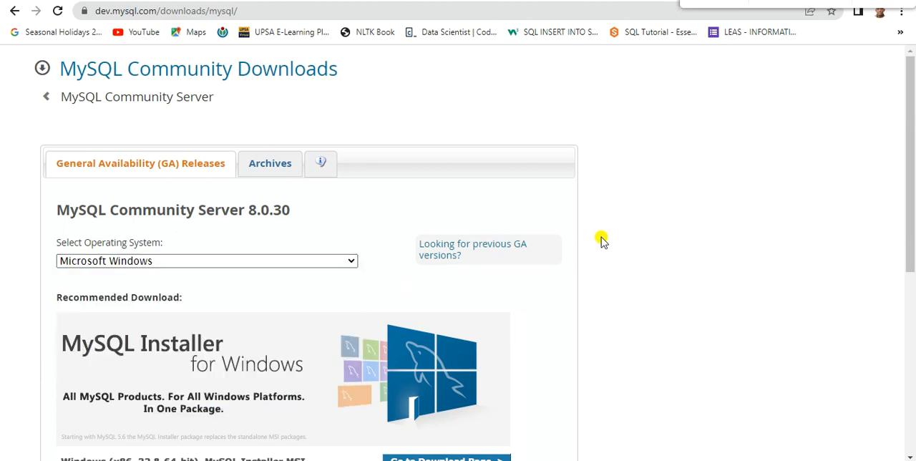
{"action": "scroll", "coordinate": [597, 242], "scroll_direction": "down", "scroll_amount": 5}
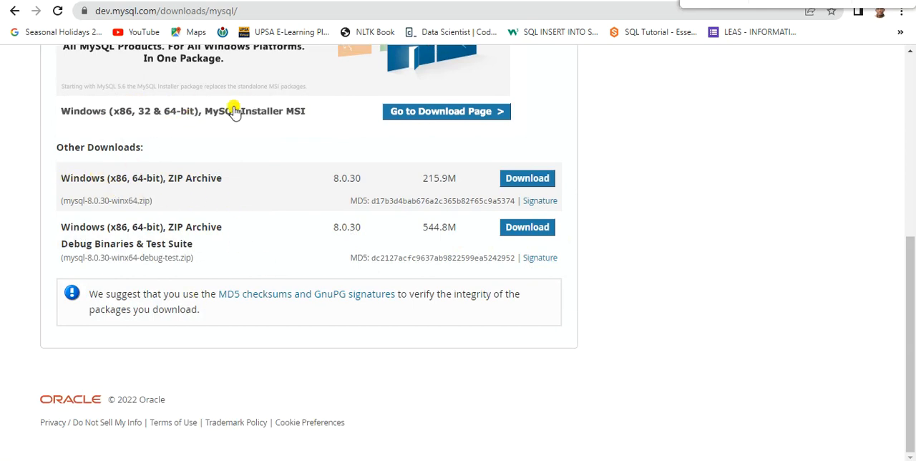
{"action": "left_click", "coordinate": [453, 116]}
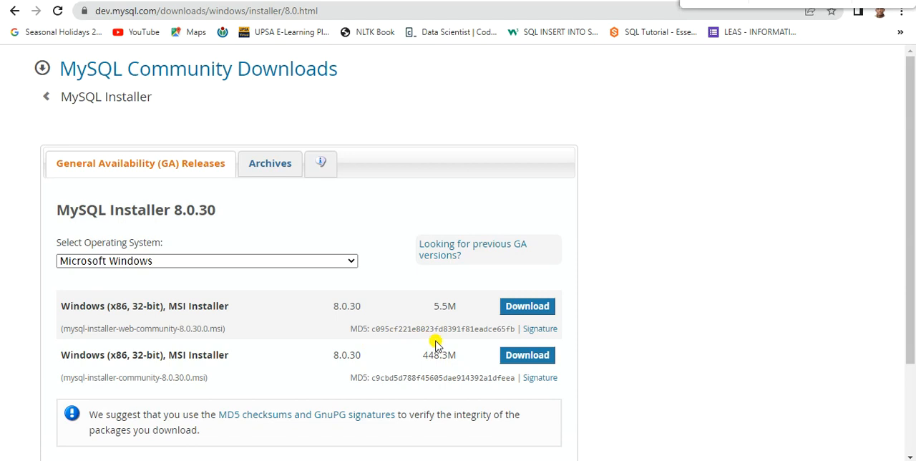
{"action": "left_click", "coordinate": [522, 356]}
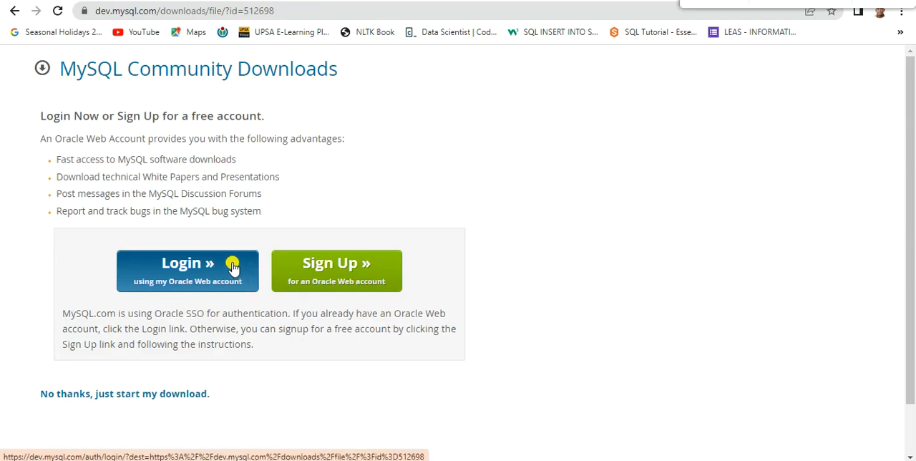
{"action": "left_click", "coordinate": [118, 394]}
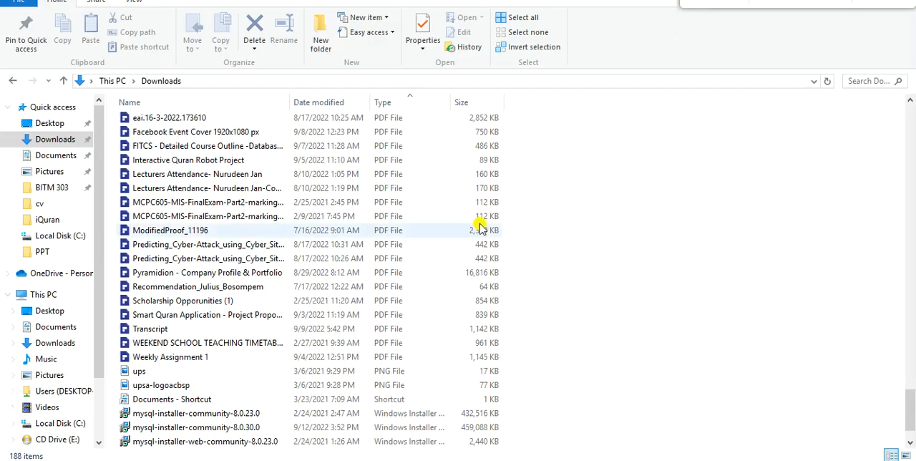
Step: Run mysql-installer-community-8.0.30.0 from the Downloads folder, minimize the windows covering the installer and proceed past its welcome page
{"action": "double_click", "coordinate": [186, 427]}
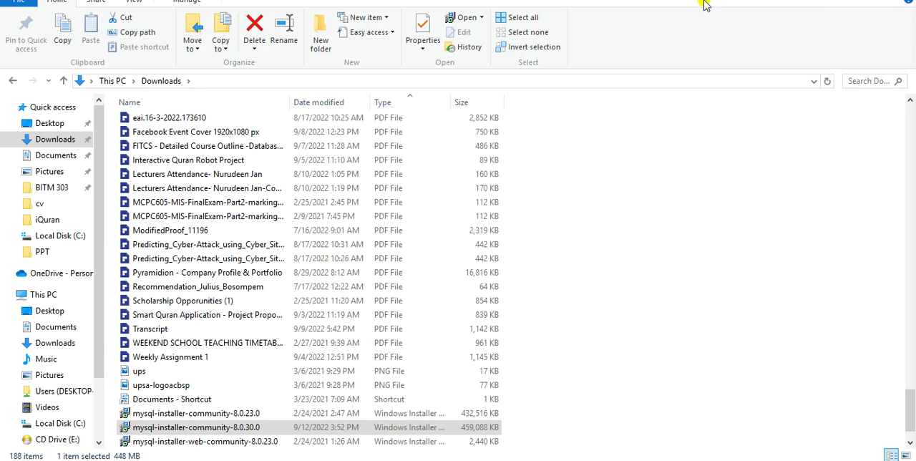
{"action": "left_click", "coordinate": [833, 1]}
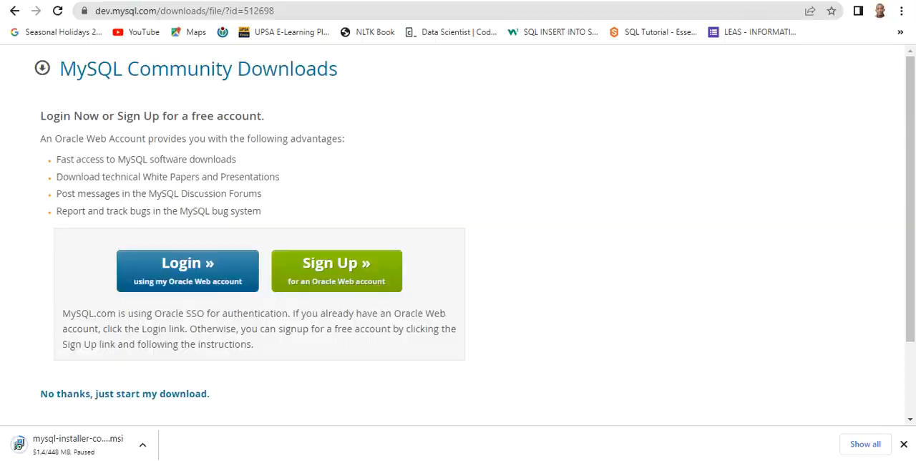
{"action": "left_click", "coordinate": [834, 1]}
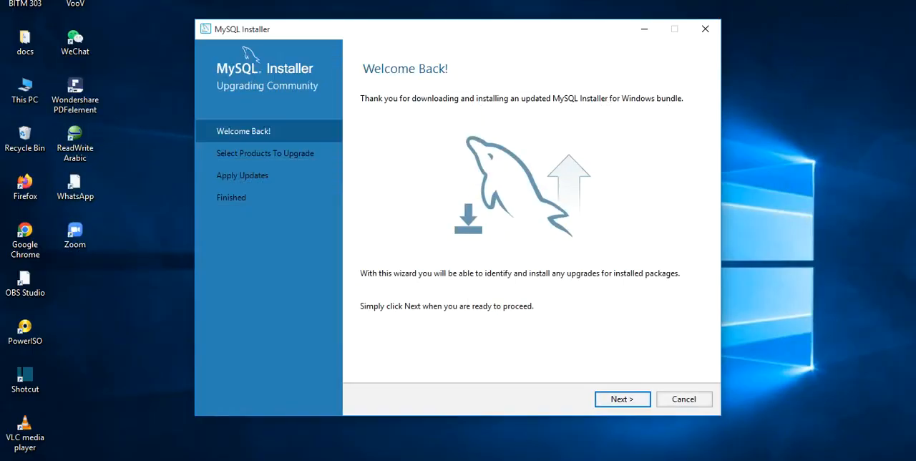
{"action": "left_click", "coordinate": [631, 400]}
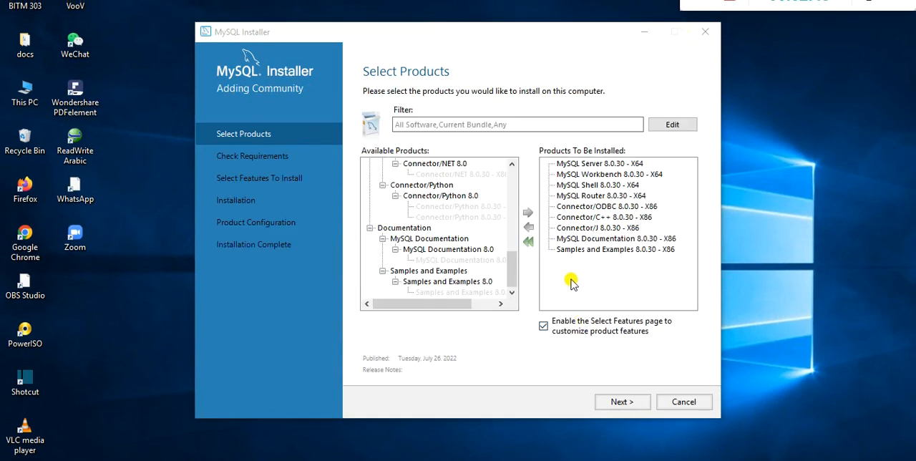
Step: Accept the list of products to install and resolve the Visual C++ requirements of Connector/ODBC and Connector/C++
{"action": "left_click", "coordinate": [622, 403]}
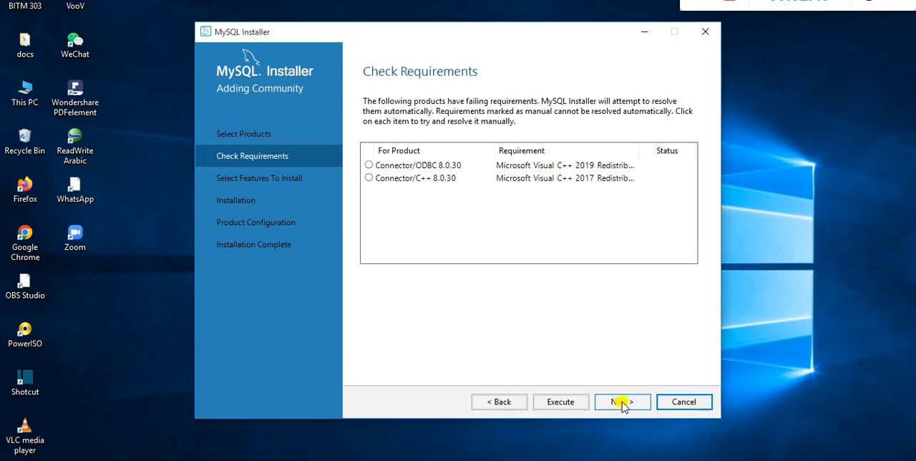
{"action": "left_click", "coordinate": [570, 403]}
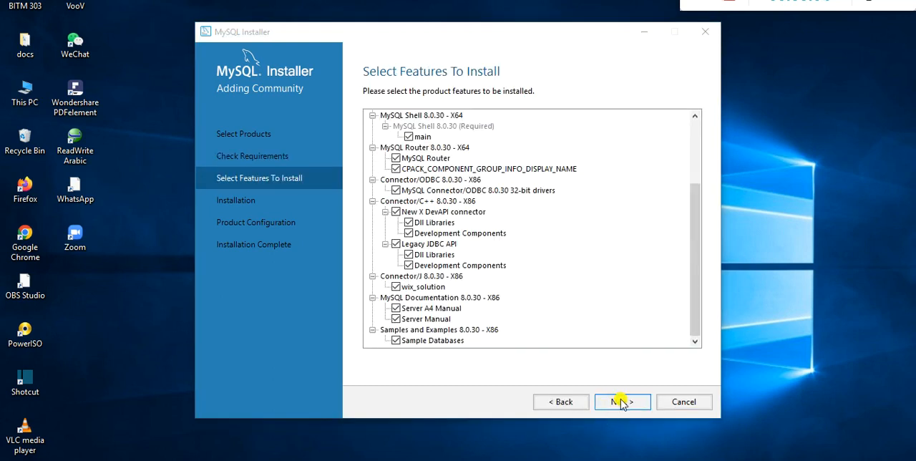
{"action": "left_click", "coordinate": [622, 401]}
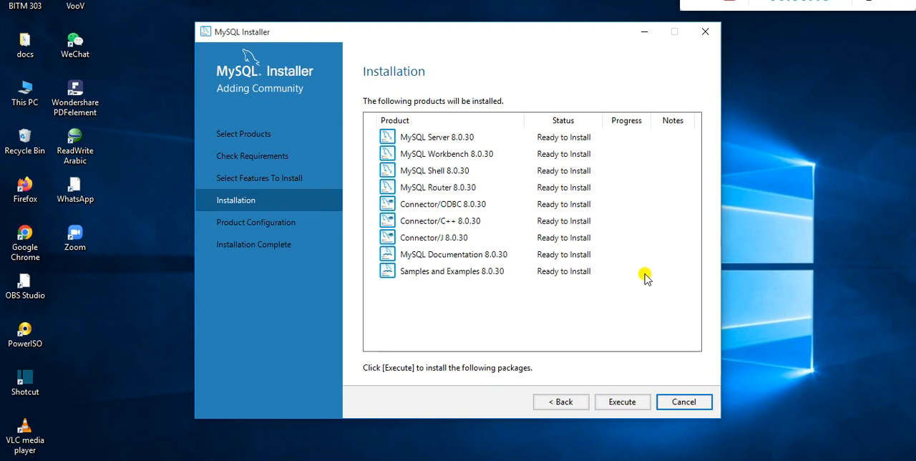
Step: Install all listed MySQL 8.0.30 products and proceed to the product configuration
{"action": "left_click", "coordinate": [628, 404]}
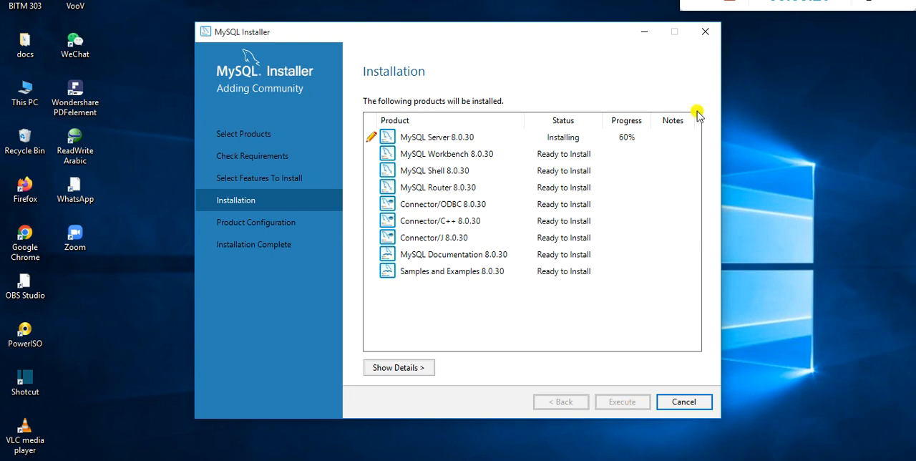
{"action": "left_click", "coordinate": [708, 2]}
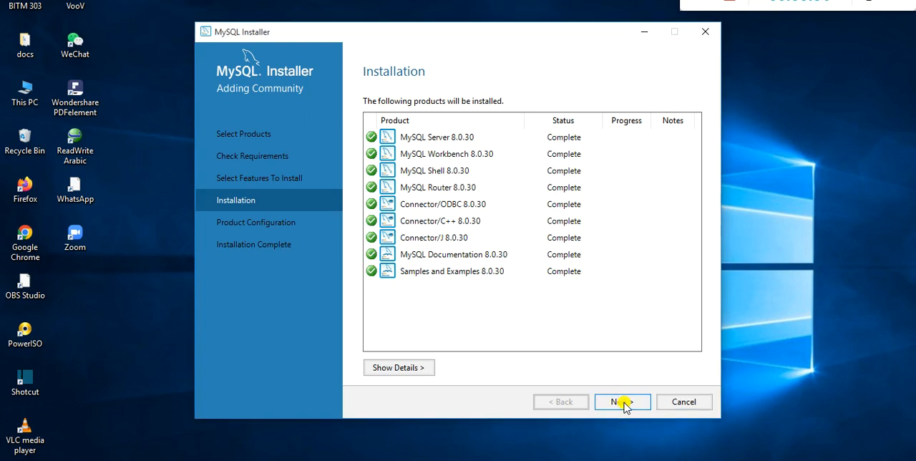
{"action": "left_click", "coordinate": [623, 403]}
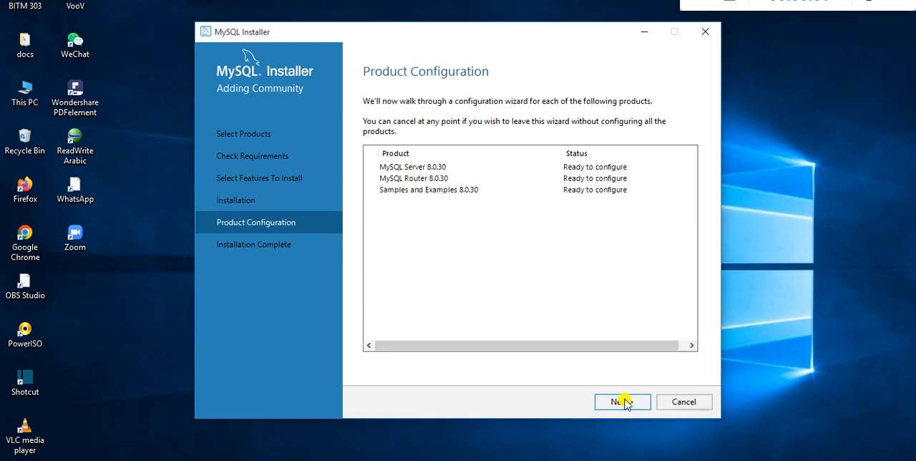
Step: Start configuring MySQL Server, keeping Development Computer, TCP/IP port 3306 and the preselected authentication method
{"action": "left_click", "coordinate": [623, 402]}
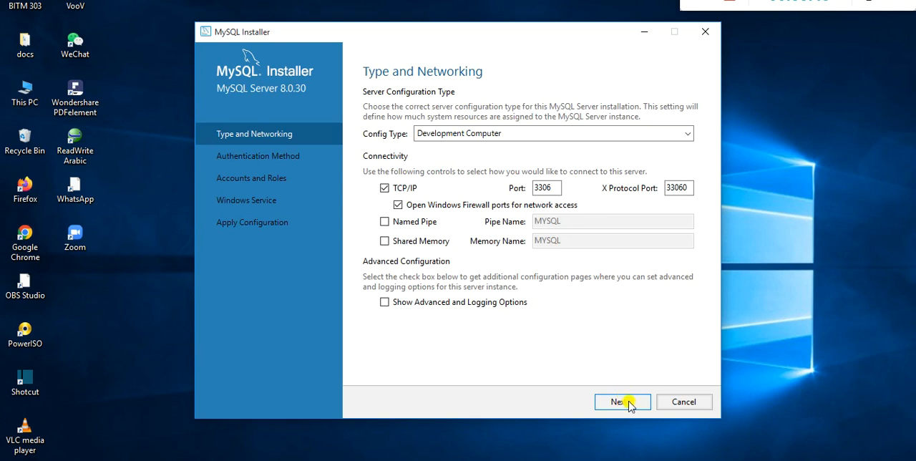
{"action": "left_click", "coordinate": [629, 405]}
{"action": "left_click", "coordinate": [627, 402]}
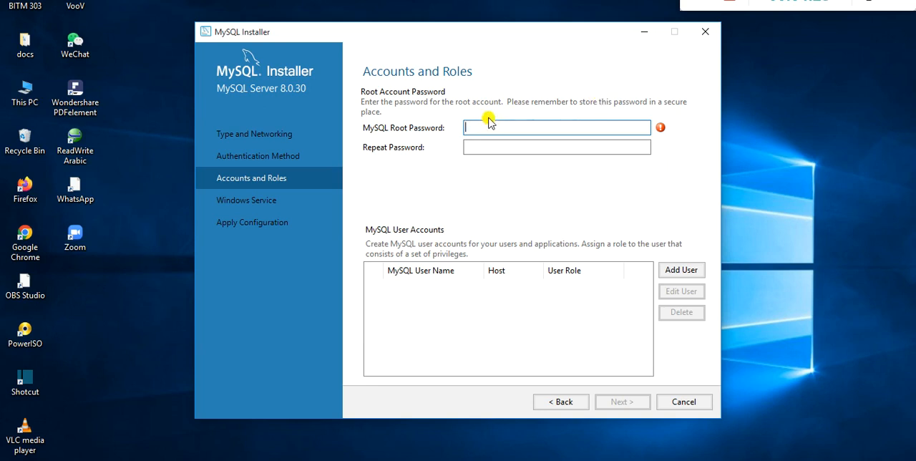
Step: Enter and repeat the MySQL root password, and accept the account settings
{"action": "type", "text": "1234"}
{"action": "left_click", "coordinate": [487, 148]}
{"action": "type", "text": "1234"}
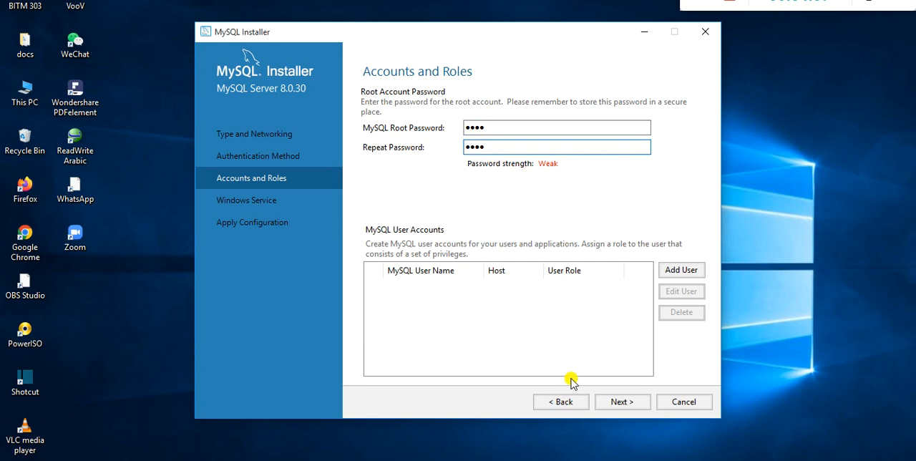
{"action": "left_click", "coordinate": [622, 403]}
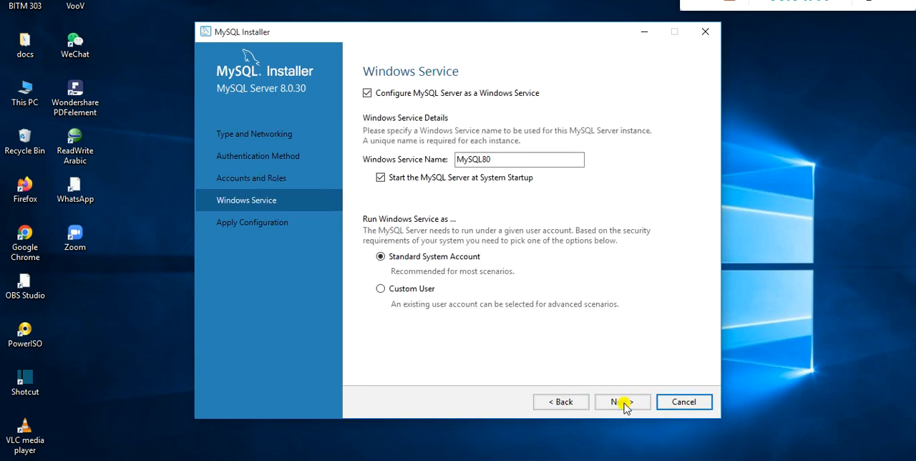
Step: Keep the Windows service MySQL80 under the Standard System Account, and apply and finish the server configuration
{"action": "left_click", "coordinate": [622, 402]}
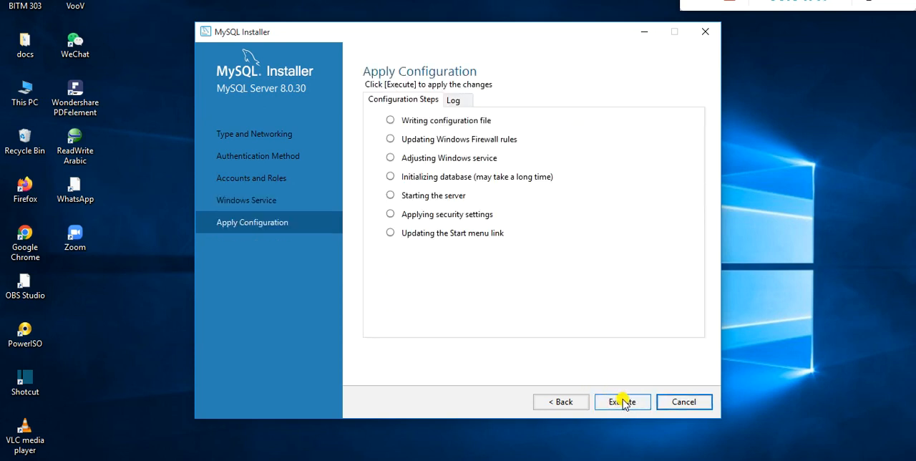
{"action": "left_click", "coordinate": [622, 402]}
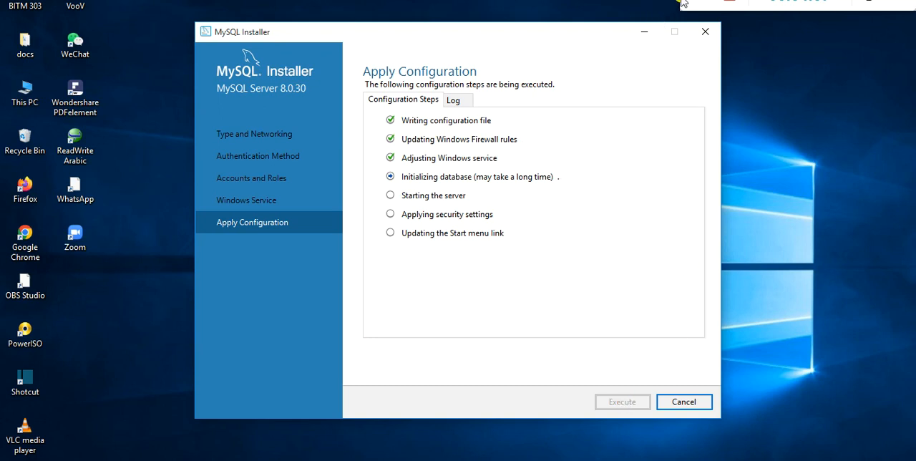
{"action": "left_click", "coordinate": [708, 3]}
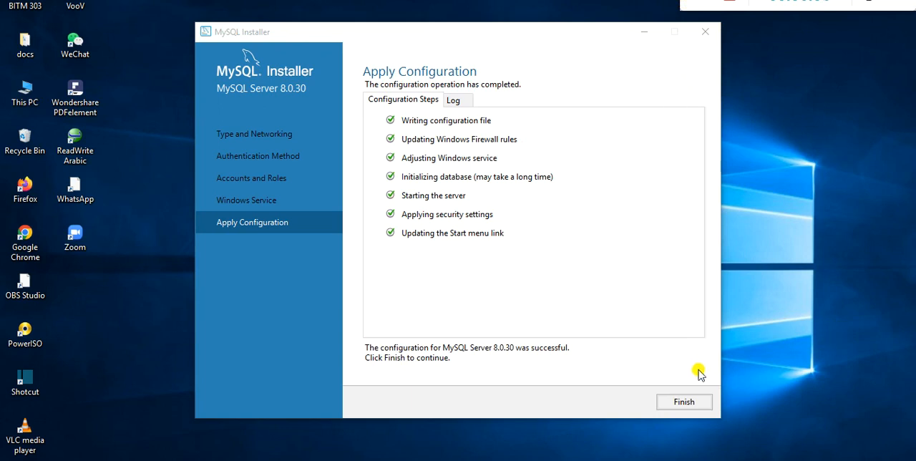
{"action": "left_click", "coordinate": [687, 403]}
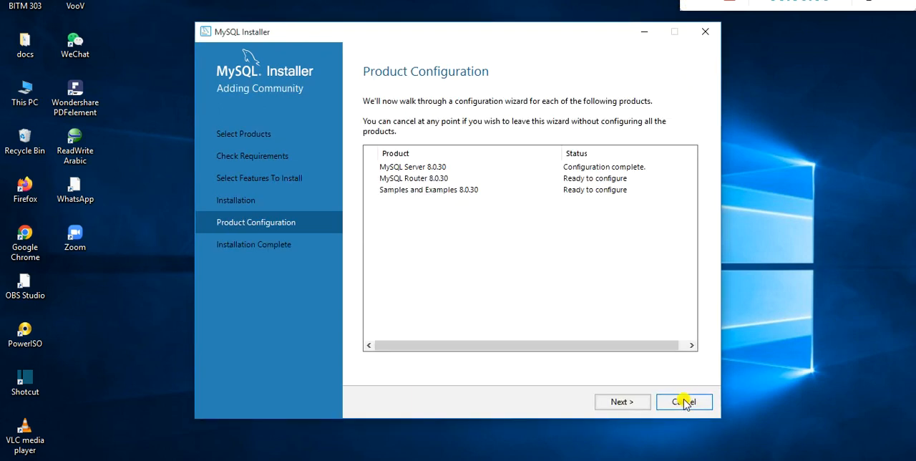
Step: Finish the MySQL Router configuration without bootstrapping it for InnoDB Cluster, and proceed to the Samples and Examples configuration
{"action": "left_click", "coordinate": [623, 403]}
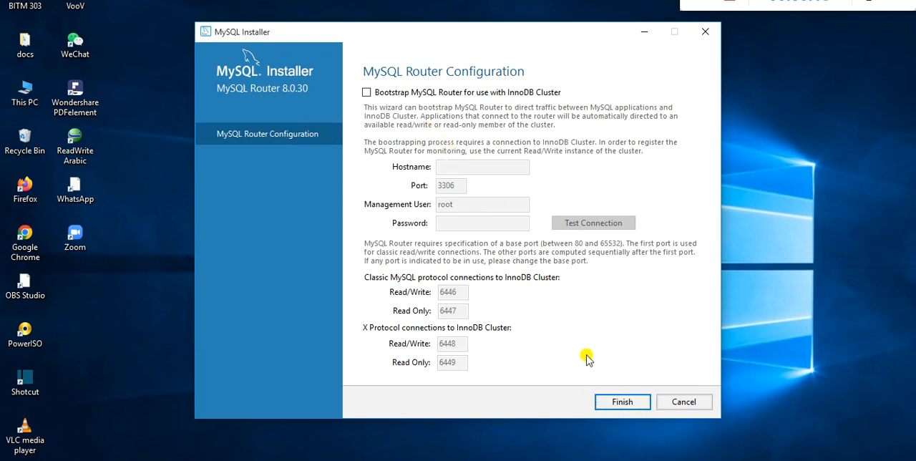
{"action": "left_click", "coordinate": [621, 401]}
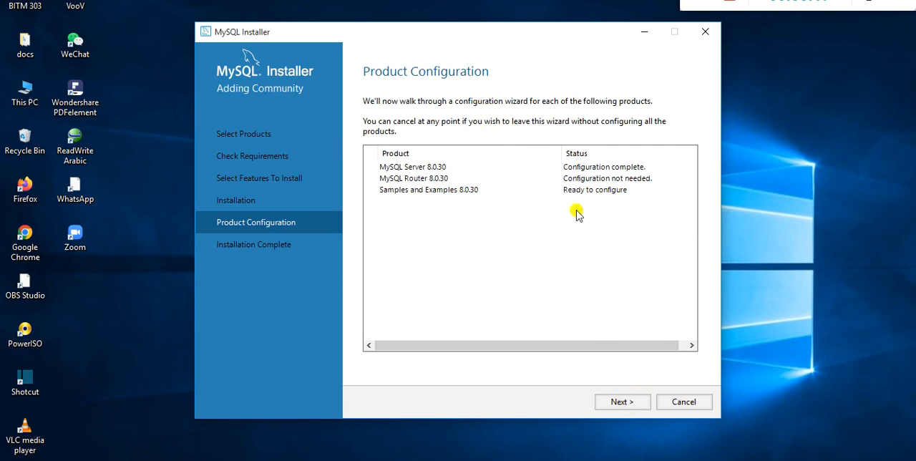
{"action": "left_click", "coordinate": [618, 401]}
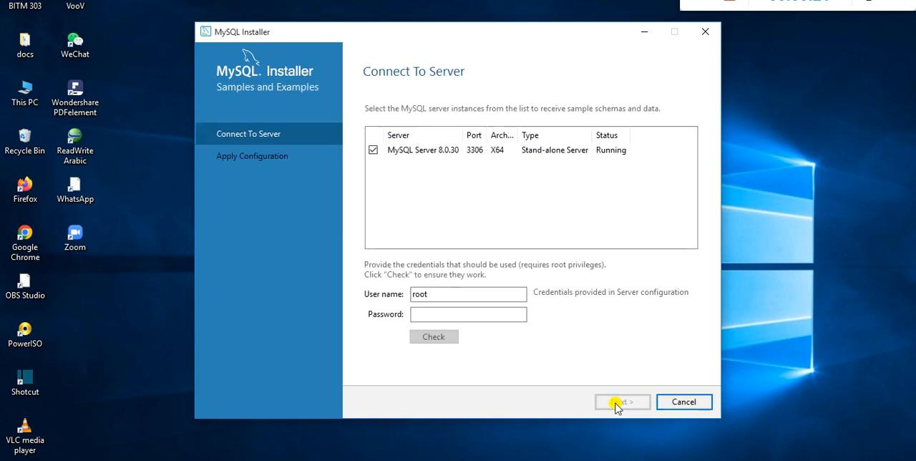
Step: Enter the root account password for MySQL Server 8.0.30, check the connection and proceed to applying the samples configuration
{"action": "left_click", "coordinate": [432, 317]}
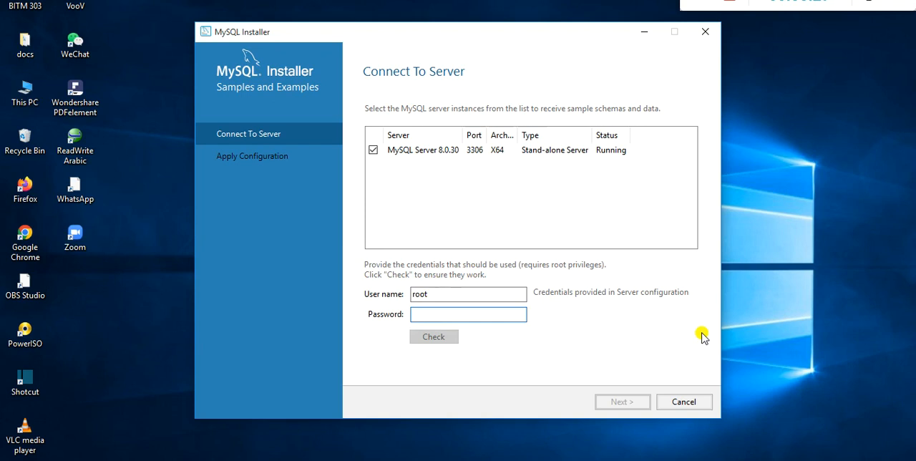
{"action": "type", "text": "1234"}
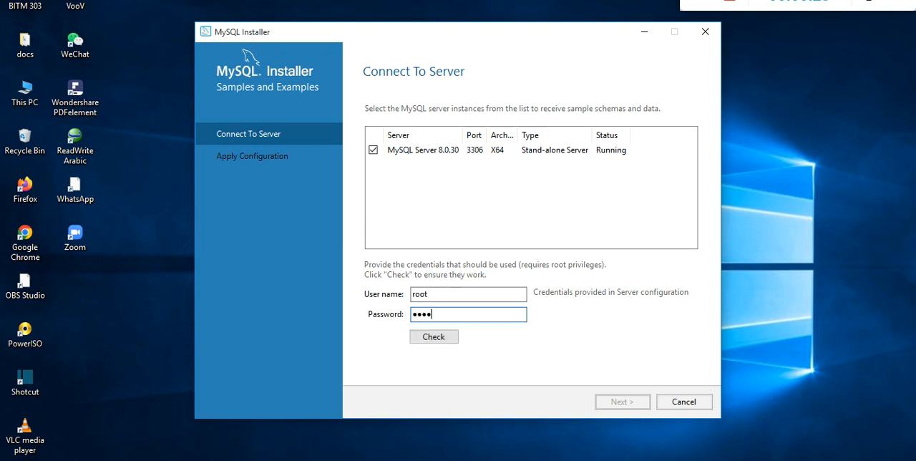
{"action": "left_click", "coordinate": [442, 337]}
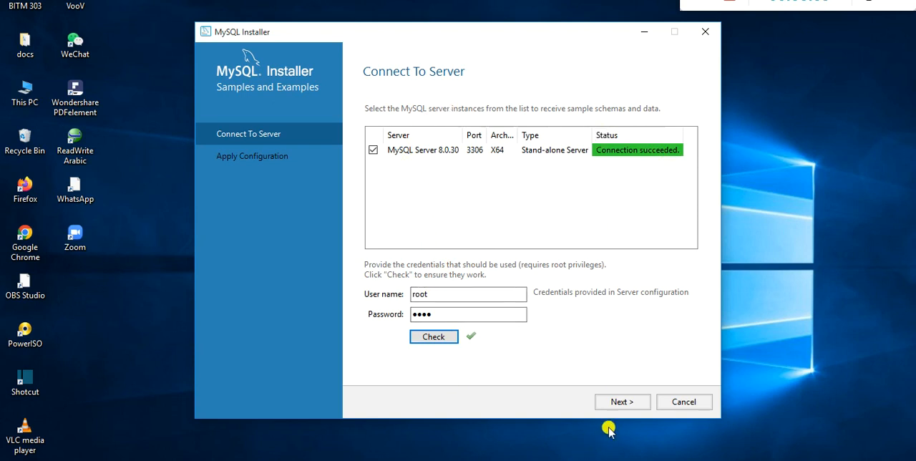
{"action": "left_click", "coordinate": [625, 402]}
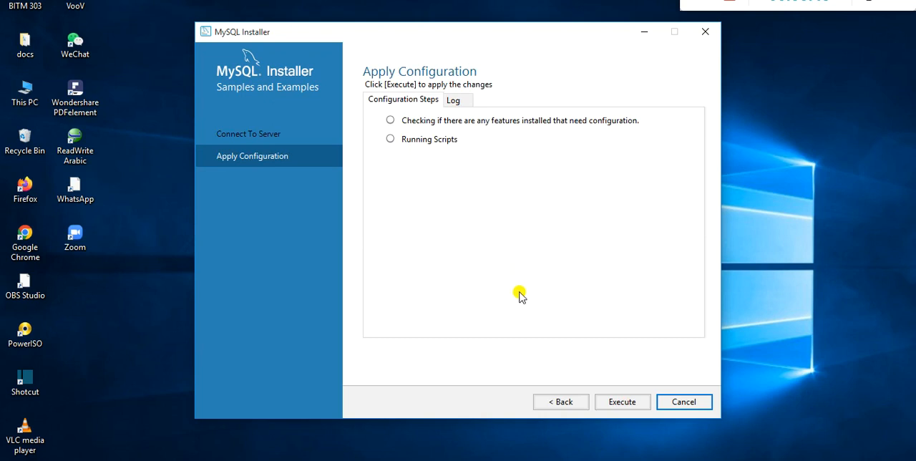
Step: Apply the Samples and Examples configuration, then complete the installation with MySQL Workbench and MySQL Shell set to start after setup
{"action": "left_click", "coordinate": [636, 404]}
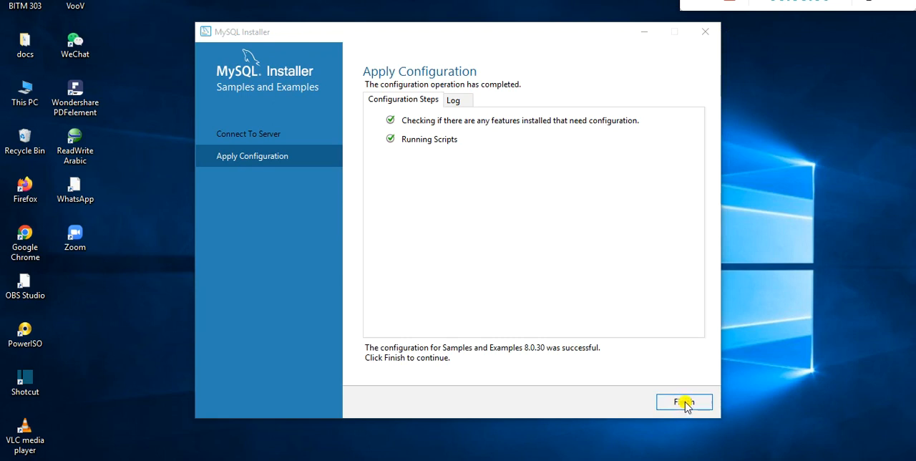
{"action": "left_click", "coordinate": [686, 403]}
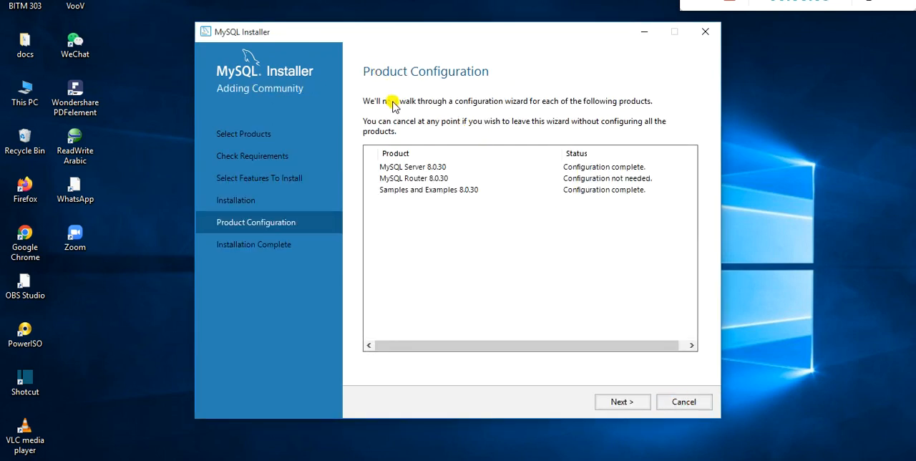
{"action": "left_click", "coordinate": [622, 403]}
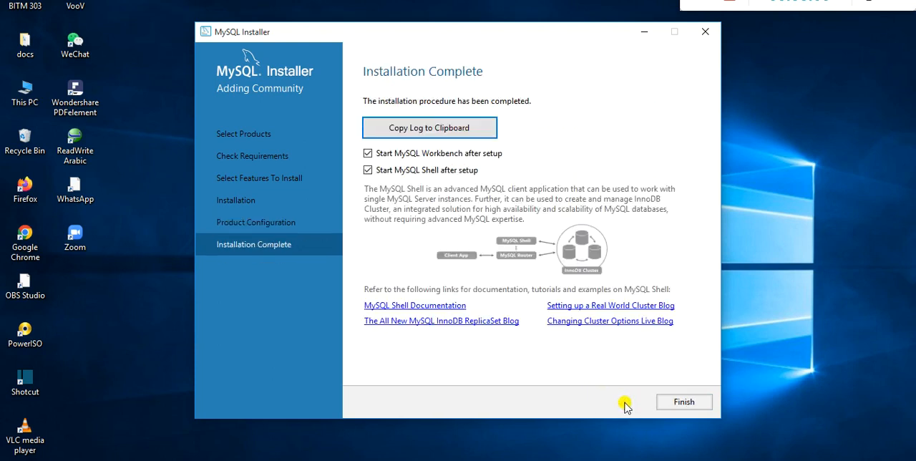
{"action": "left_click", "coordinate": [672, 401]}
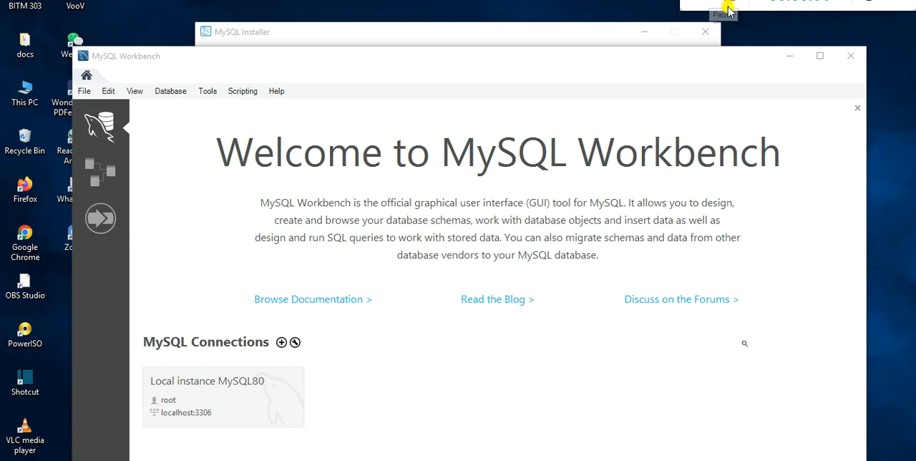
Step: Maximize MySQL Workbench and connect to Local instance MySQL80, entering the root account password and saving it in the vault
{"action": "left_click", "coordinate": [823, 57]}
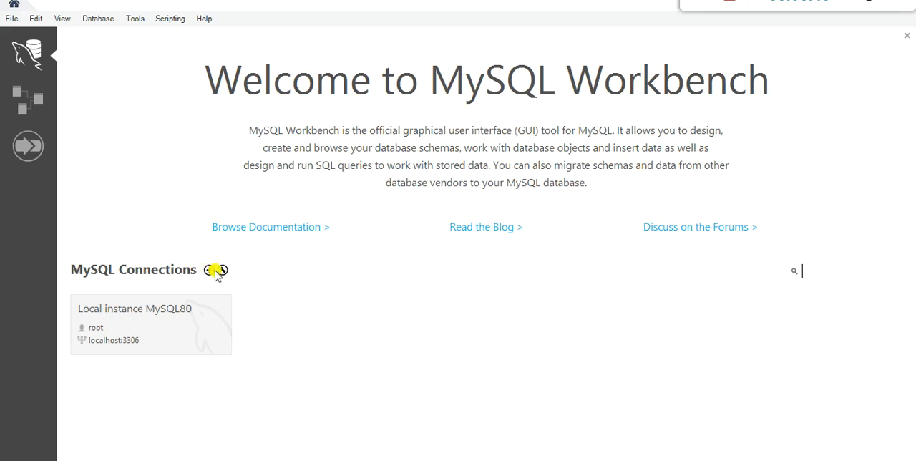
{"action": "left_click", "coordinate": [160, 329]}
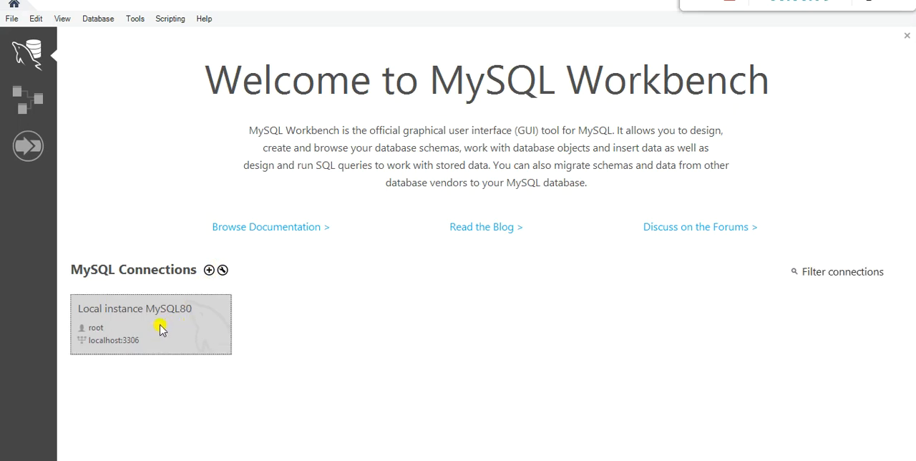
{"action": "double_click", "coordinate": [161, 329]}
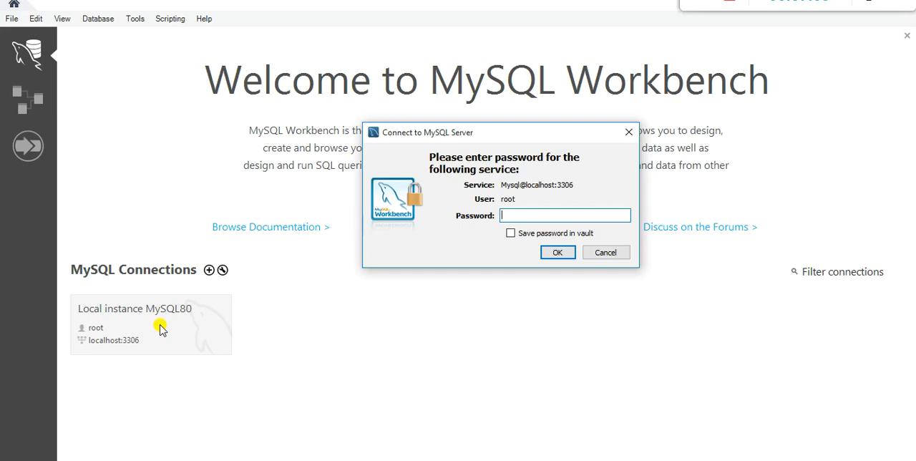
{"action": "type", "text": "root"}
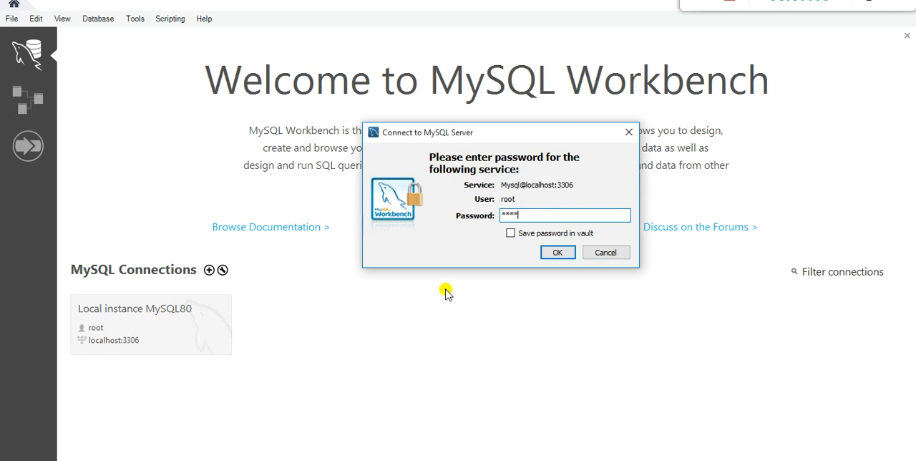
{"action": "left_click", "coordinate": [511, 234]}
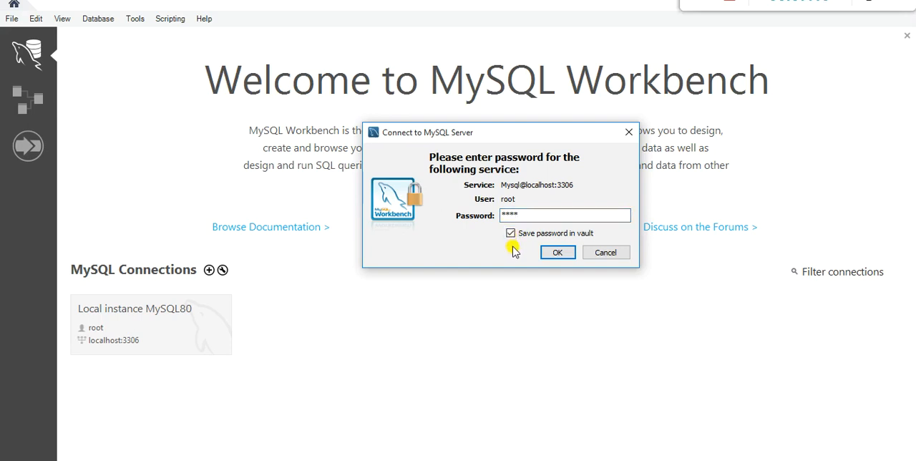
{"action": "left_click", "coordinate": [557, 253]}
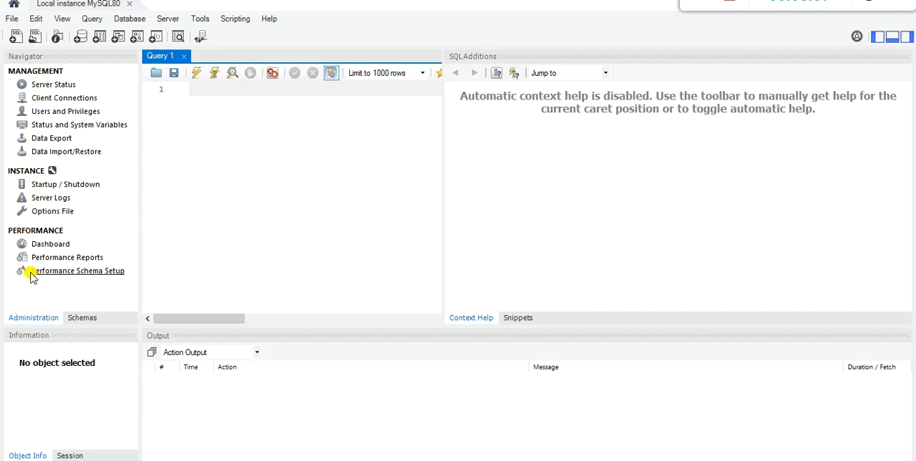
Step: Compare the navigator's administration tools with its schema list, leaving the schemas displayed
{"action": "left_click", "coordinate": [83, 317]}
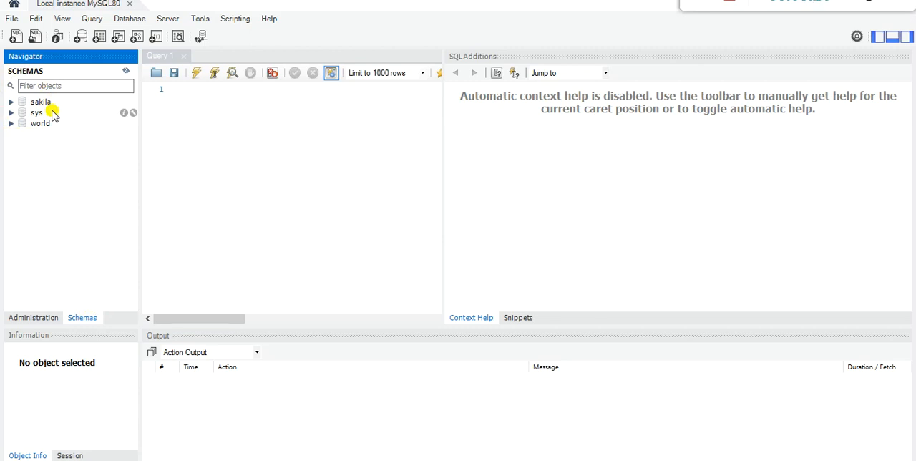
{"action": "left_click", "coordinate": [32, 317]}
{"action": "left_click", "coordinate": [75, 318]}
{"action": "left_click", "coordinate": [48, 322]}
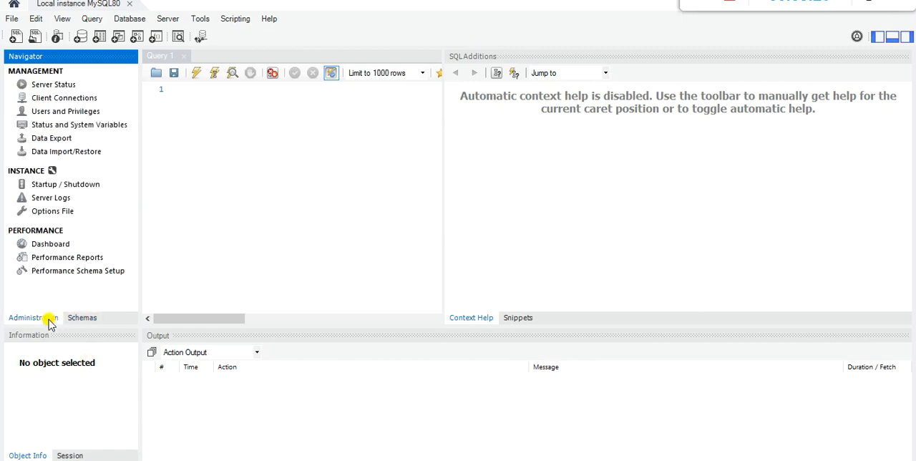
{"action": "left_click", "coordinate": [90, 317]}
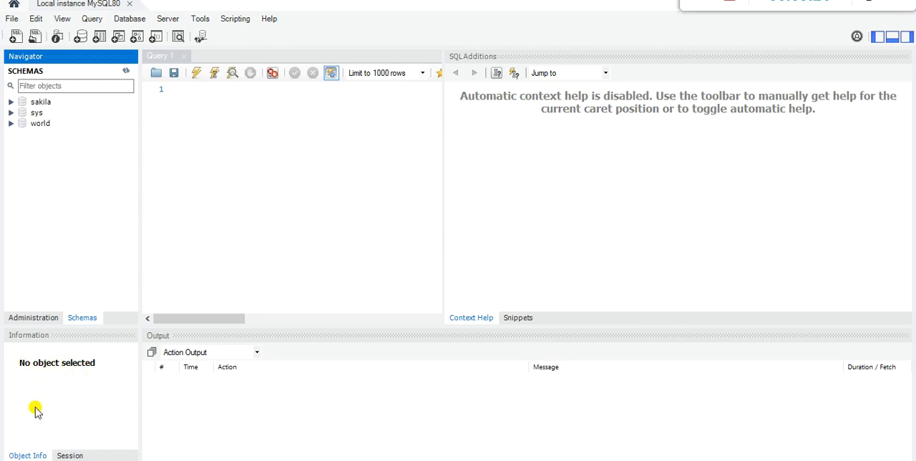
Step: Show the session information and read through the connection, server and connector details
{"action": "left_click", "coordinate": [68, 456]}
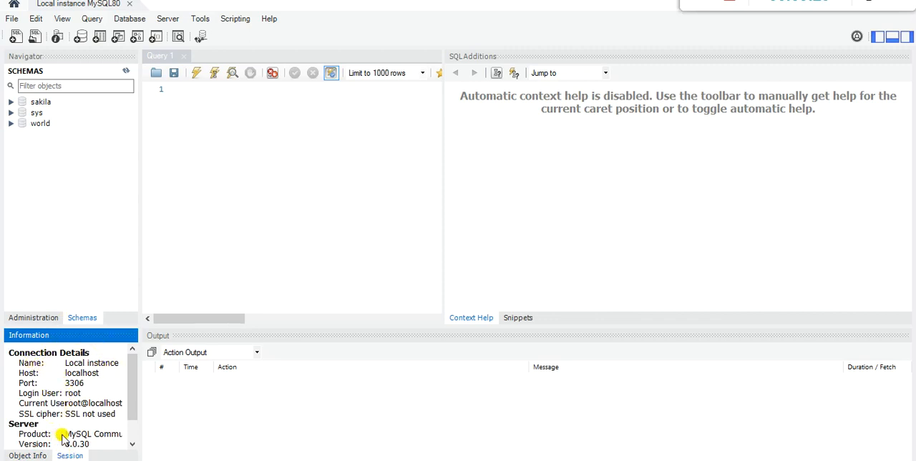
{"action": "left_click_drag", "start_coordinate": [129, 401], "coordinate": [127, 426]}
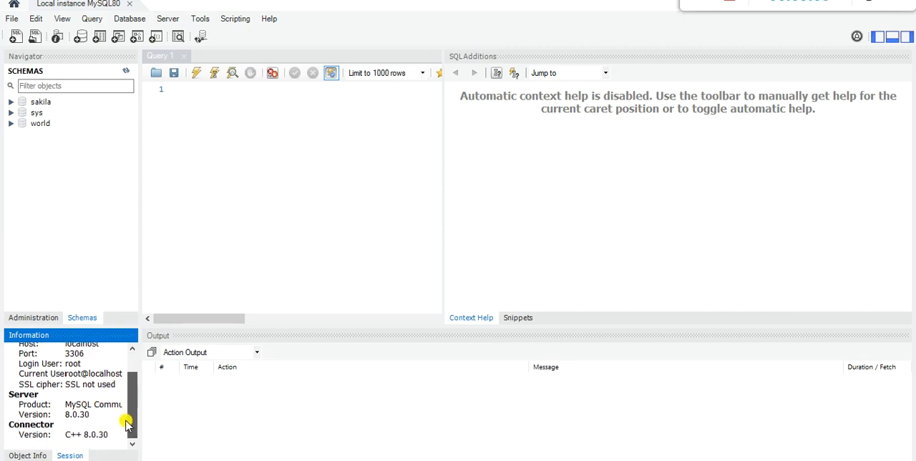
{"action": "left_click_drag", "start_coordinate": [127, 426], "coordinate": [127, 381]}
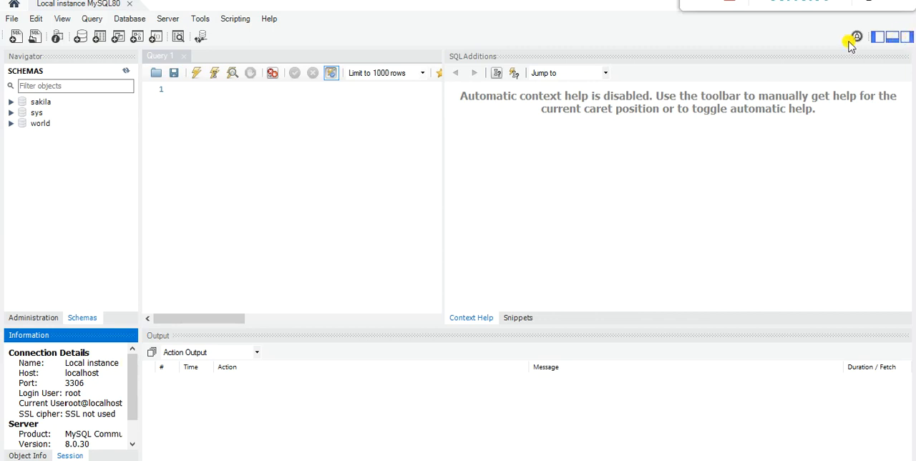
Step: Hide the SQL Additions, Output and Navigator areas so that only the query editor fills the workspace
{"action": "left_click", "coordinate": [907, 36]}
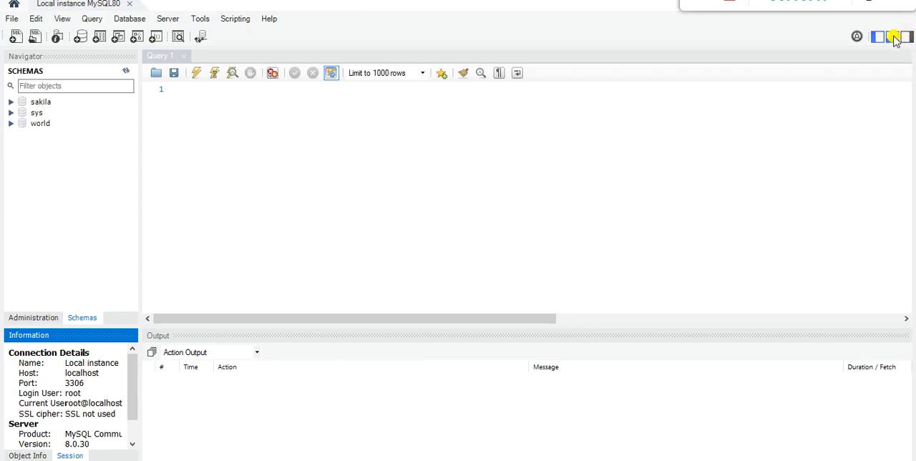
{"action": "left_click", "coordinate": [891, 38]}
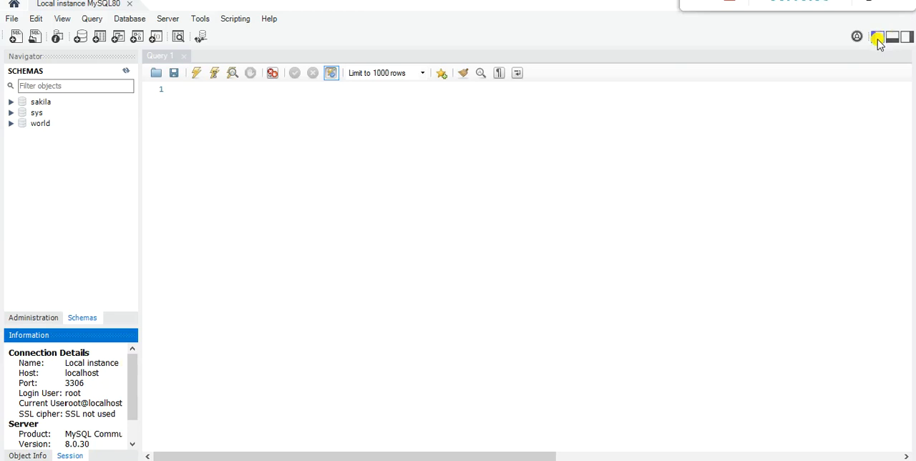
{"action": "left_click", "coordinate": [877, 38]}
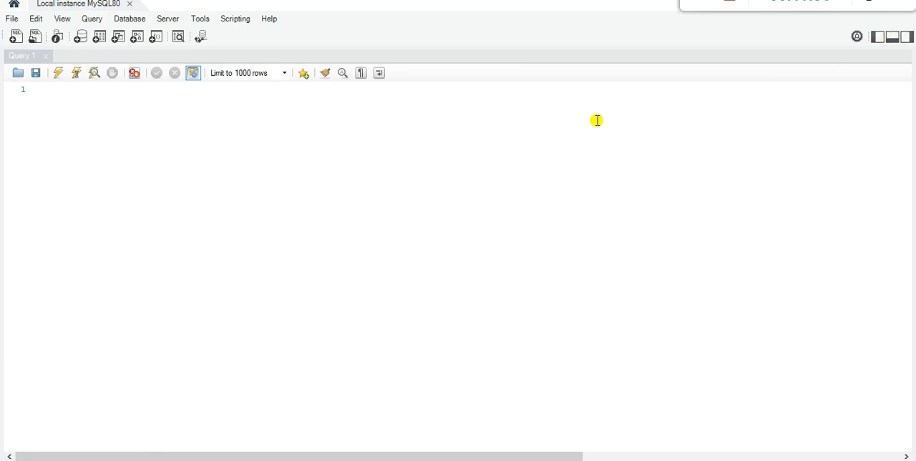
Step: Restore the Navigator and Output areas around the query editor, leaving SQL Additions hidden
{"action": "left_click", "coordinate": [877, 36]}
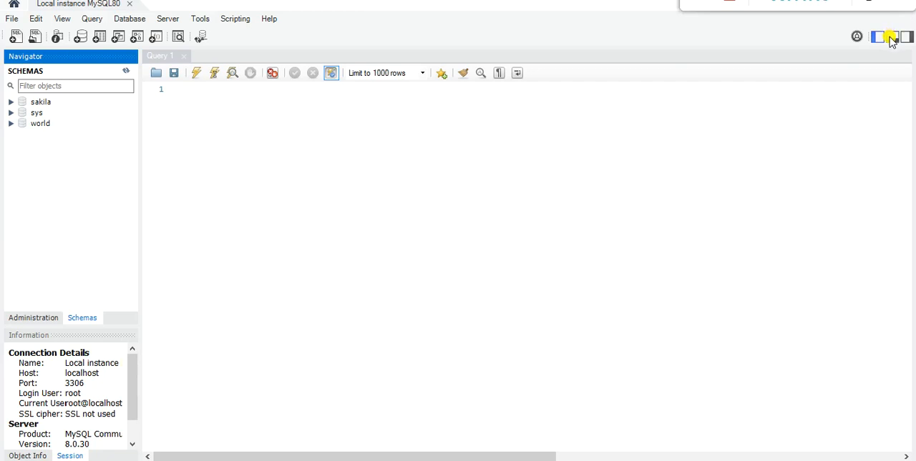
{"action": "left_click", "coordinate": [892, 40]}
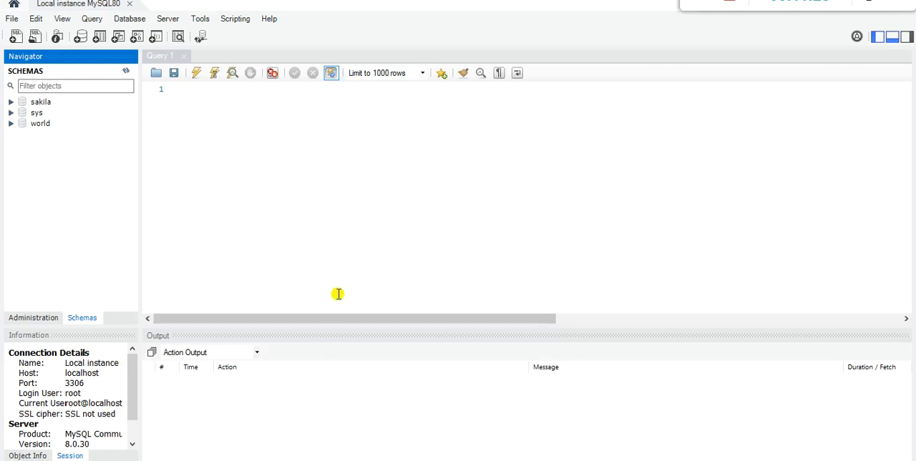
{"action": "left_click", "coordinate": [907, 36]}
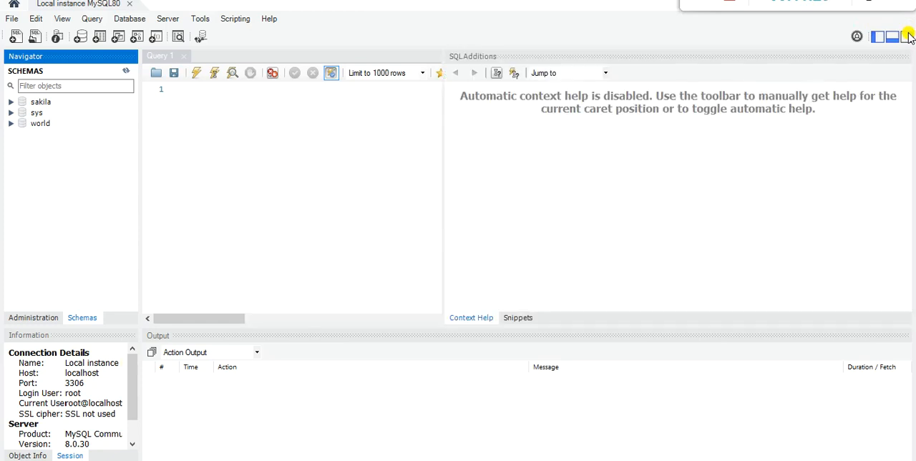
{"action": "left_click", "coordinate": [908, 36]}
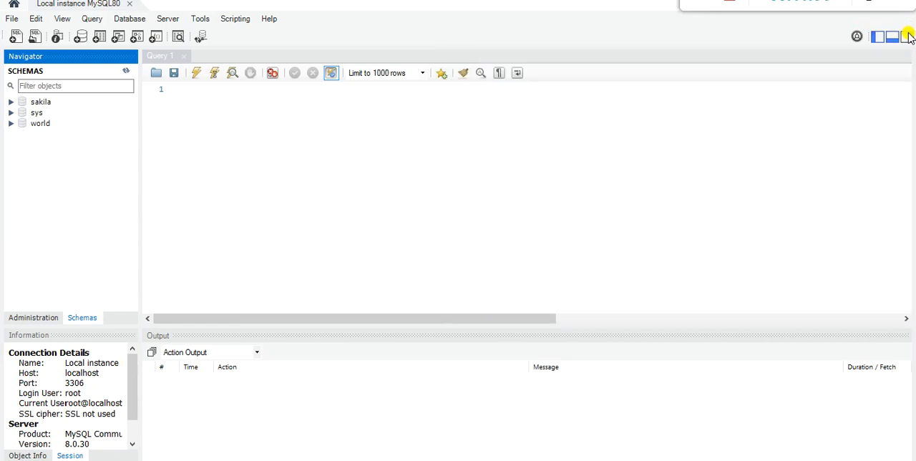